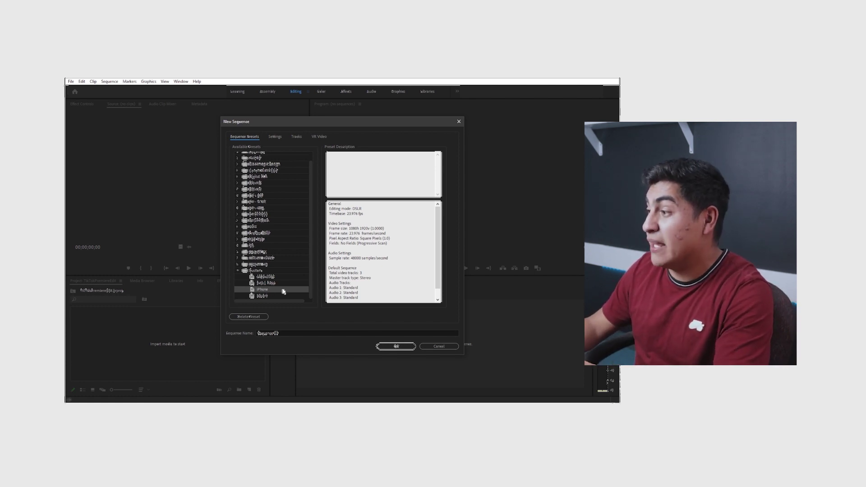
Step: Create a vertical 1080 x 1920 sequence from the custom iPhone preset
click(275, 137)
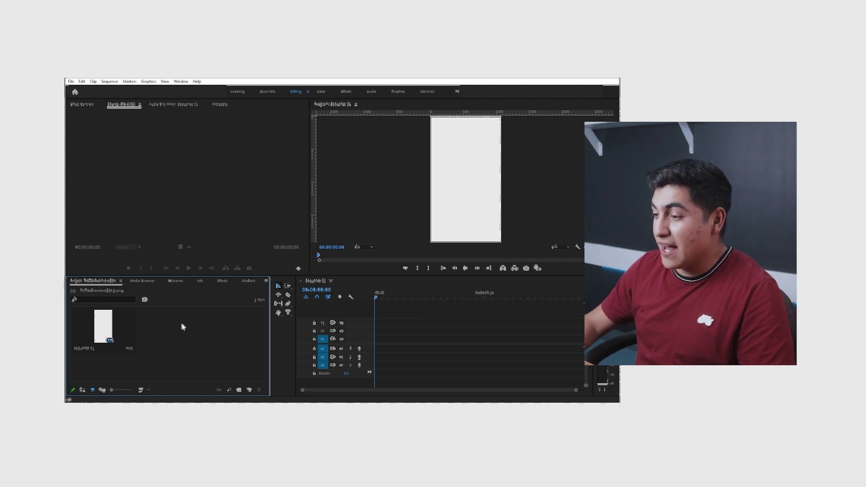
Step: Import all four MVI video clips from the footage folder on the desktop and re-sort the project thumbnails
double_click(169, 325)
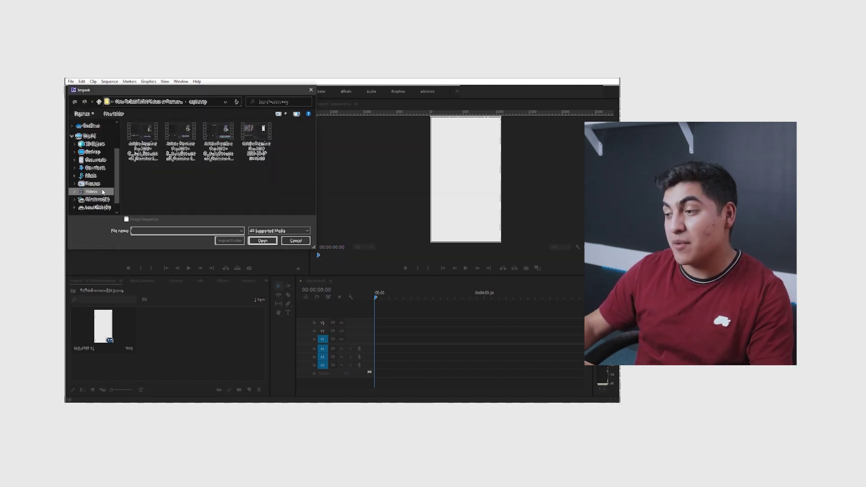
click(103, 192)
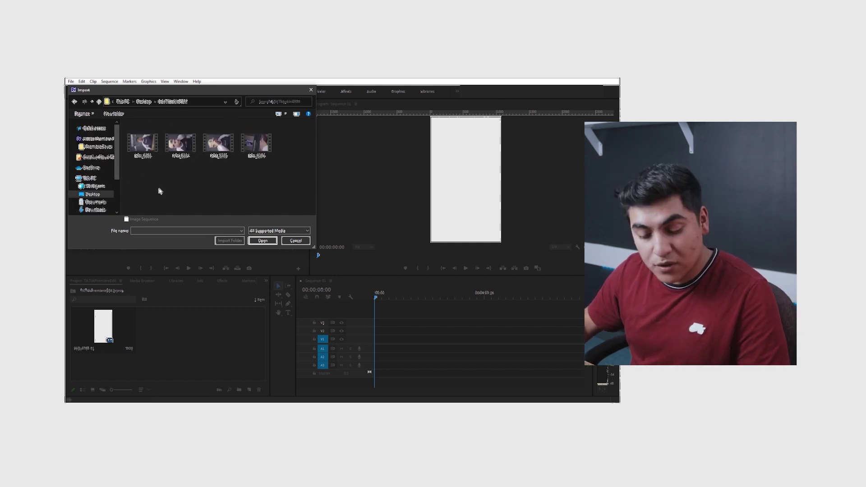
drag(141, 181, 286, 173)
click(263, 240)
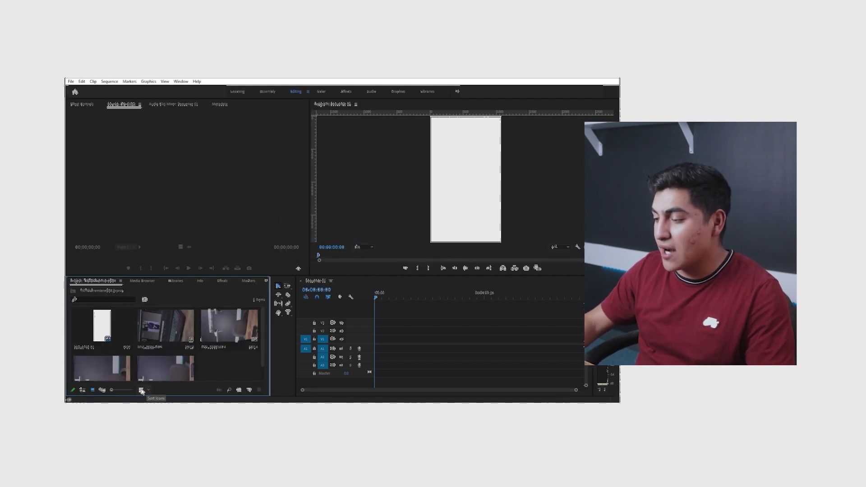
click(141, 392)
click(160, 165)
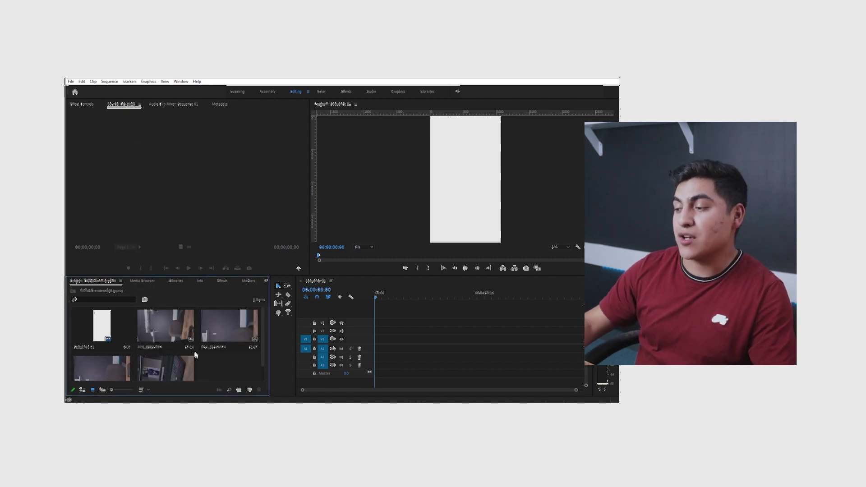
Step: Open MVI_8383.MP4 as the source and mark in and out points around a section of about 00:00:17:23
double_click(180, 329)
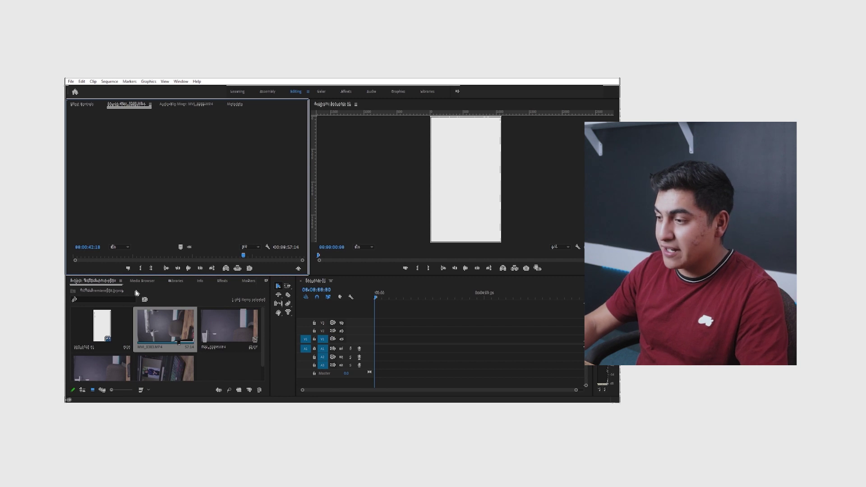
click(76, 261)
drag(123, 258, 189, 259)
key(space)
key(i)
click(179, 257)
key(space)
key(i)
click(178, 257)
key(i)
click(283, 257)
click(283, 273)
key(space)
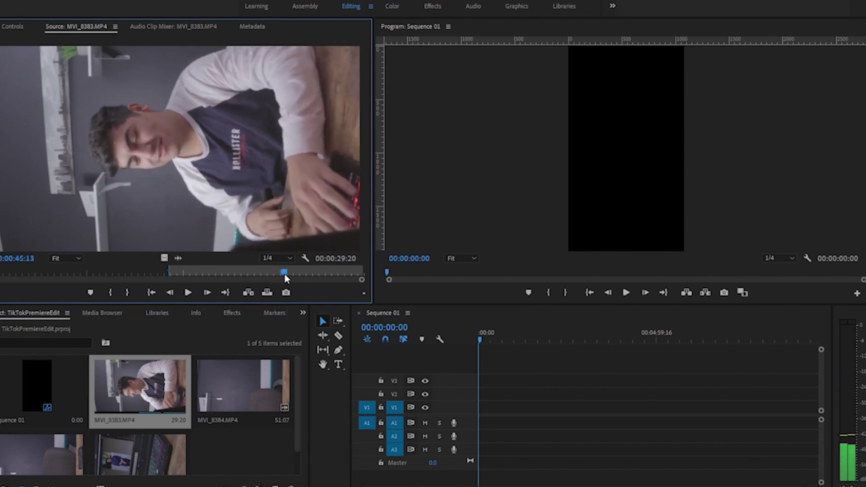
key(o)
Step: Place the marked MVI_8383.MP4 section at the start of the sequence on V1 and set its rotation to 90°
drag(180, 274, 235, 258)
drag(174, 330, 374, 341)
click(376, 298)
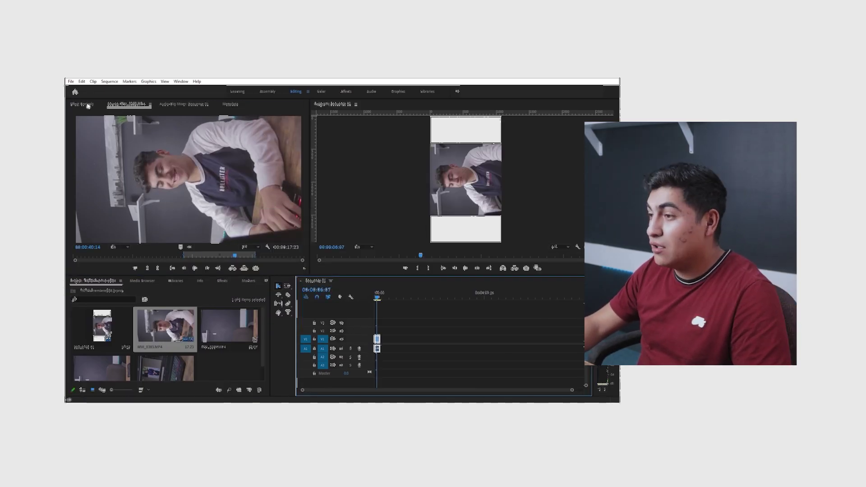
click(86, 104)
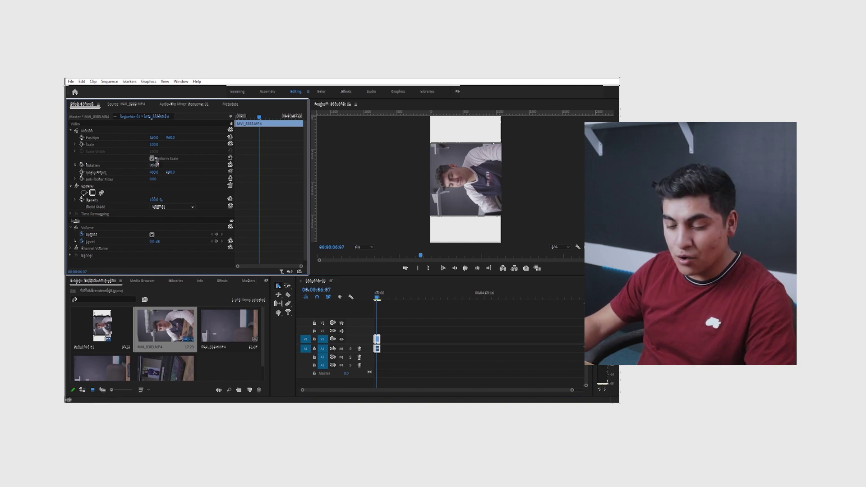
key(Return)
key(space)
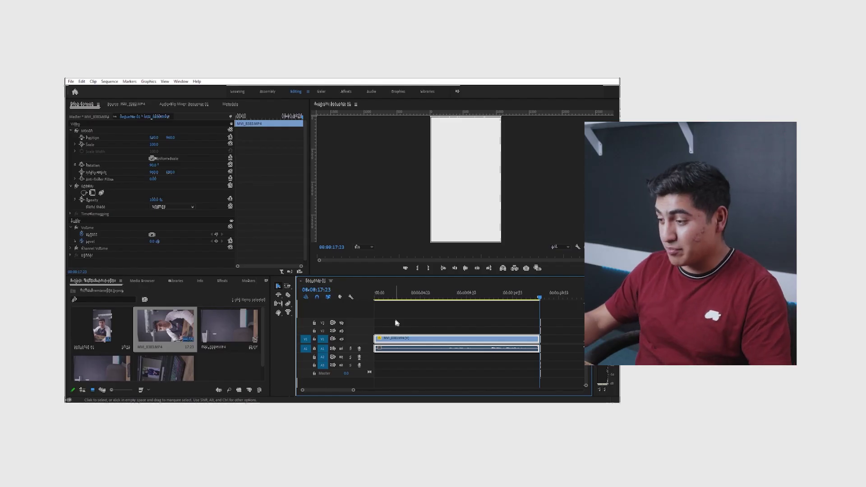
click(396, 323)
Step: Place only the video of MVI_8385.MP4 on V2 at about 4 seconds and set its rotation to 90°
drag(14, 274, 246, 276)
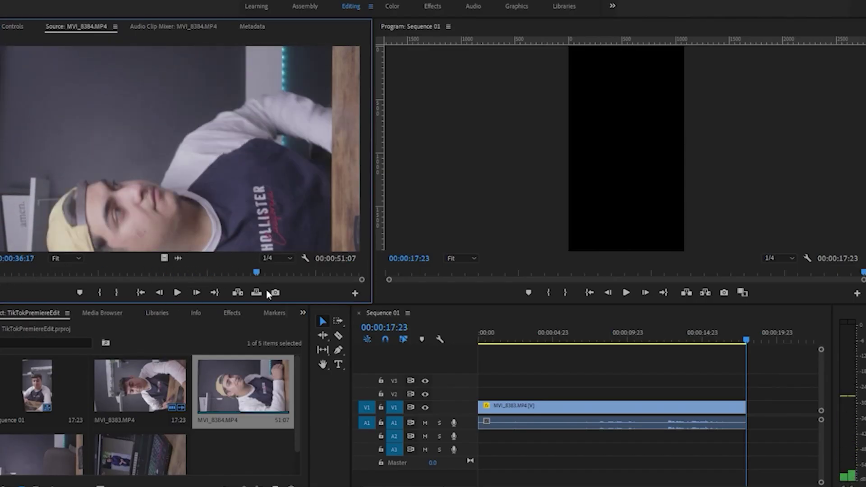
double_click(44, 436)
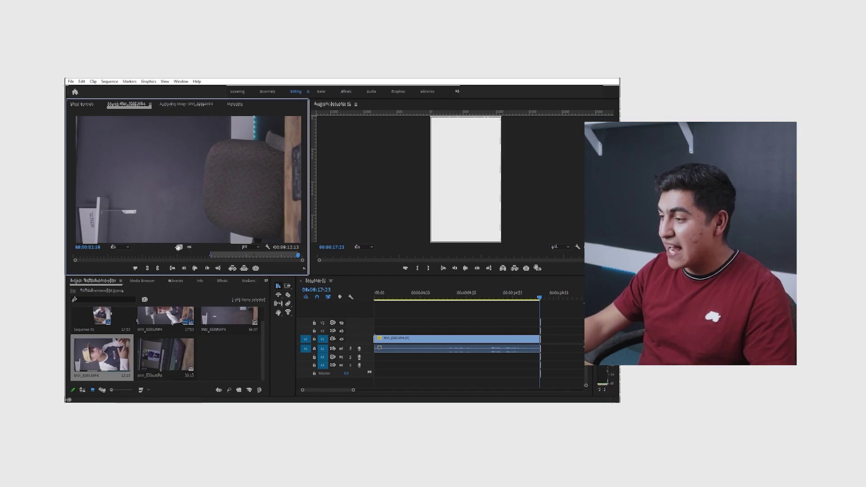
drag(179, 247, 410, 331)
drag(409, 331, 413, 330)
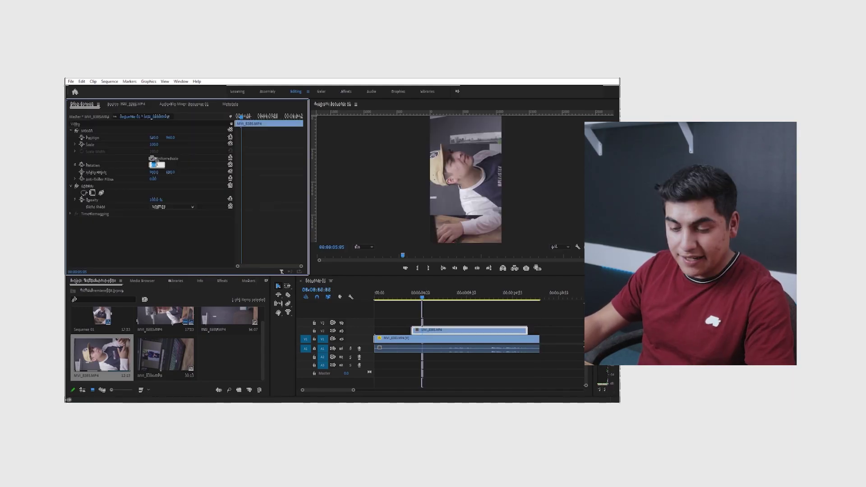
text(90)
key(Return)
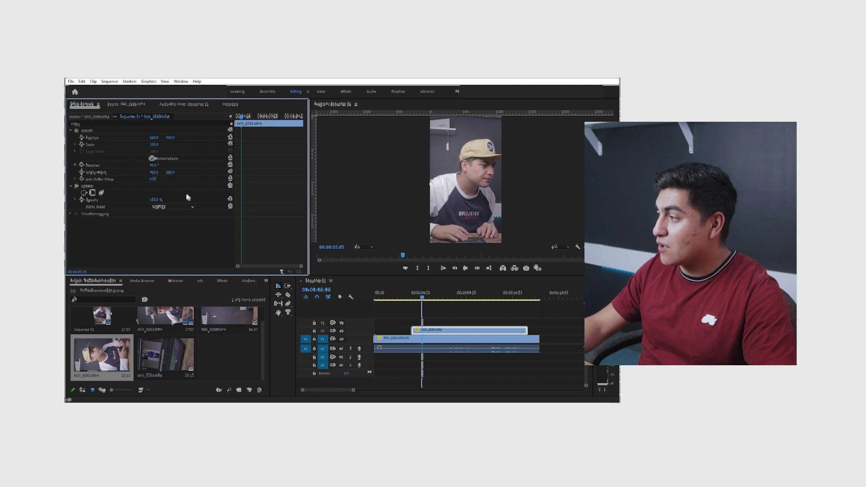
click(437, 312)
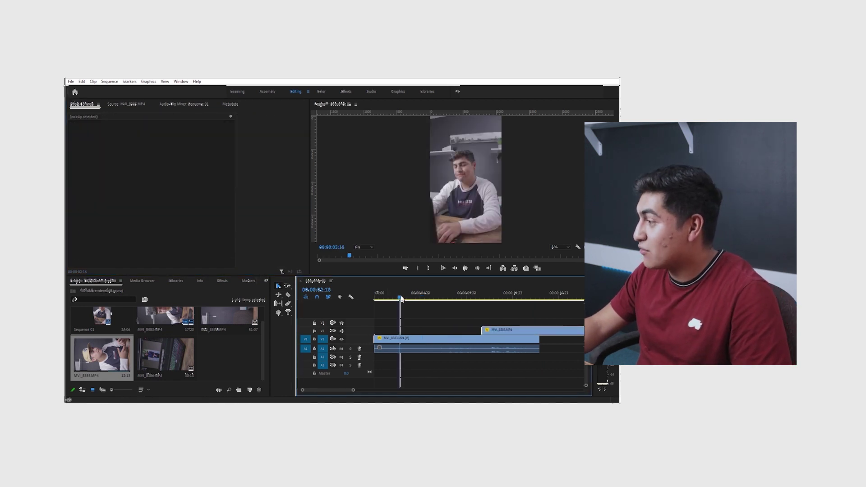
Step: Reposition the MVI_8385.MP4 clip on V2 so that it starts just past the 10-second mark
drag(401, 299, 474, 298)
drag(485, 330, 476, 330)
click(470, 296)
key(space)
key(space)
Step: Split the MVI_8385.MP4 clip on V2 at about 00:00:12:04 and shift the remaining part to about 14 seconds
click(486, 295)
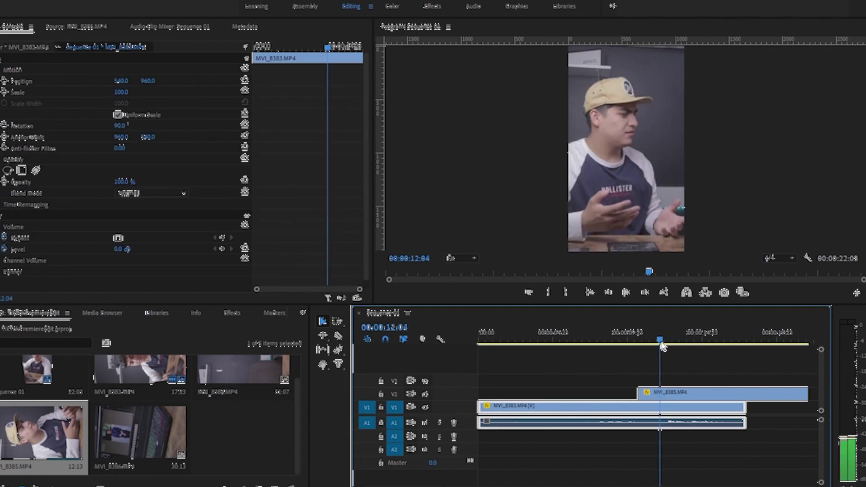
click(659, 393)
key(space)
drag(500, 331, 535, 332)
key(space)
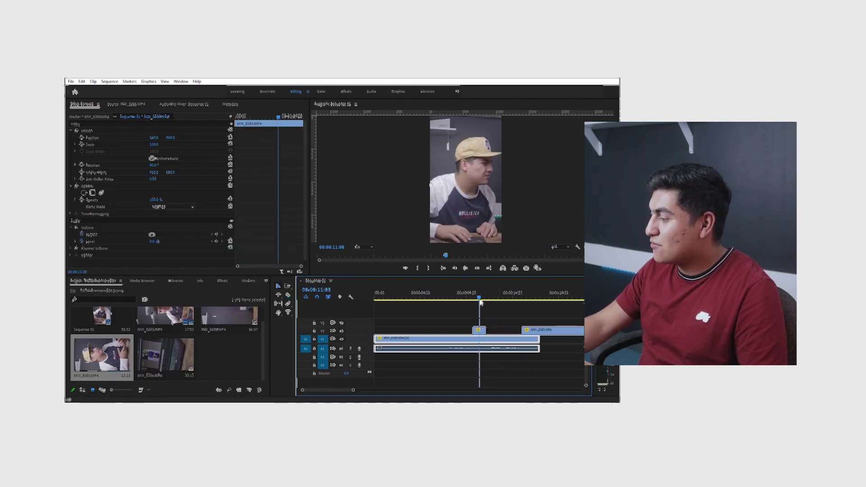
Step: Review the second MVI_8385.MP4 section on V2 and split it shortly after the 14-second mark
drag(686, 340, 758, 339)
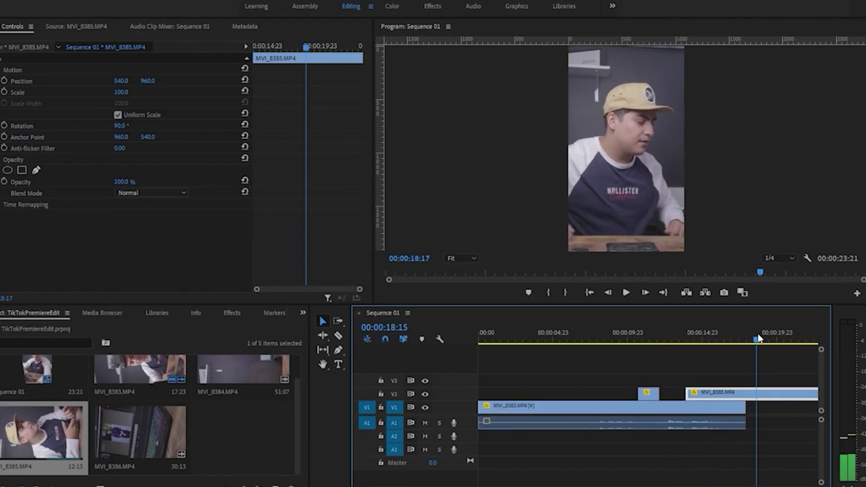
key(minus)
mouse_move(650, 340)
mouse_down()
mouse_move(672, 341)
mouse_move(662, 342)
mouse_up()
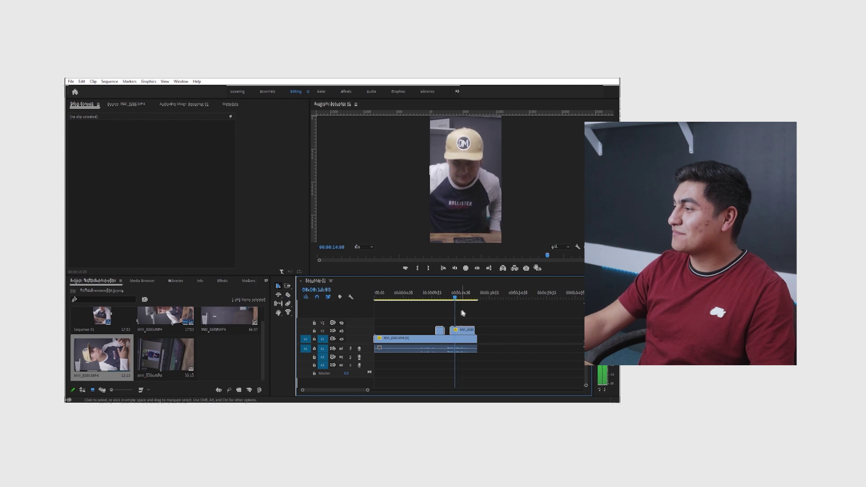
key(space)
key(c)
click(457, 331)
key(v)
Step: Cut the last MVI_8385.MP4 section on V2 down to a short piece near the end of the sequence
key(space)
key(space)
drag(454, 301, 462, 300)
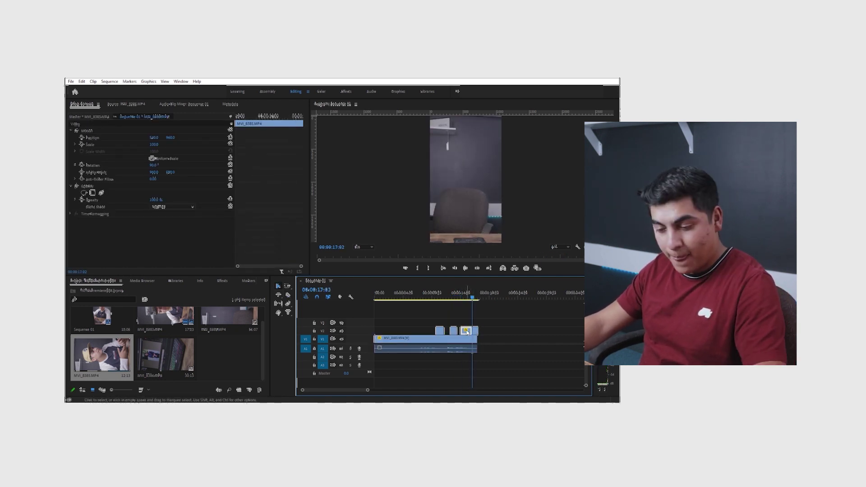
click(468, 332)
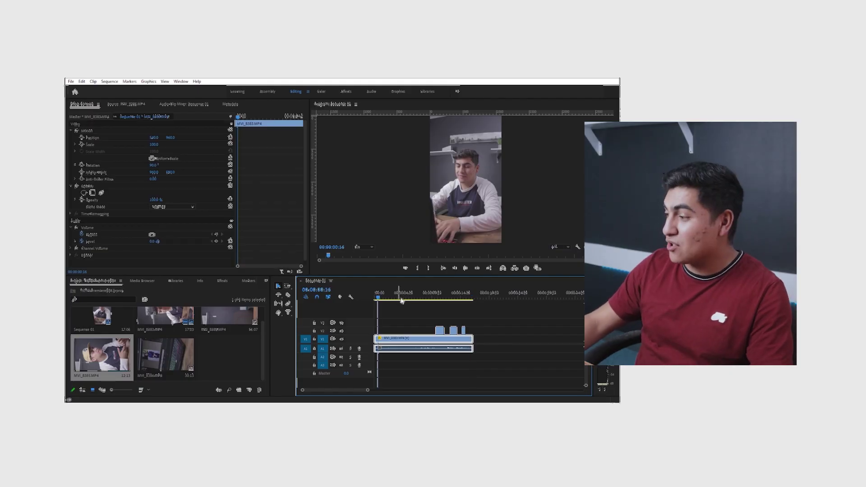
Step: Place the marked MVI_8386.MP4 laptop shot on V2 near the start of the sequence and set its rotation to 90°
click(425, 294)
click(444, 320)
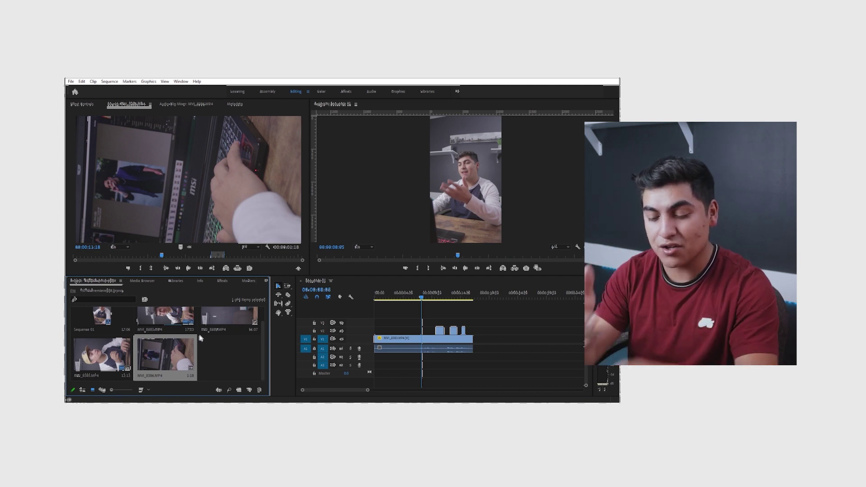
drag(181, 356, 389, 333)
click(375, 297)
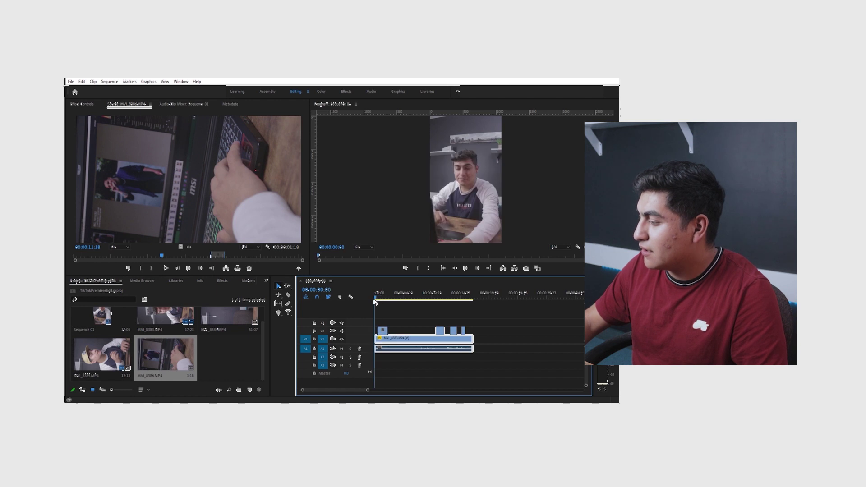
click(154, 165)
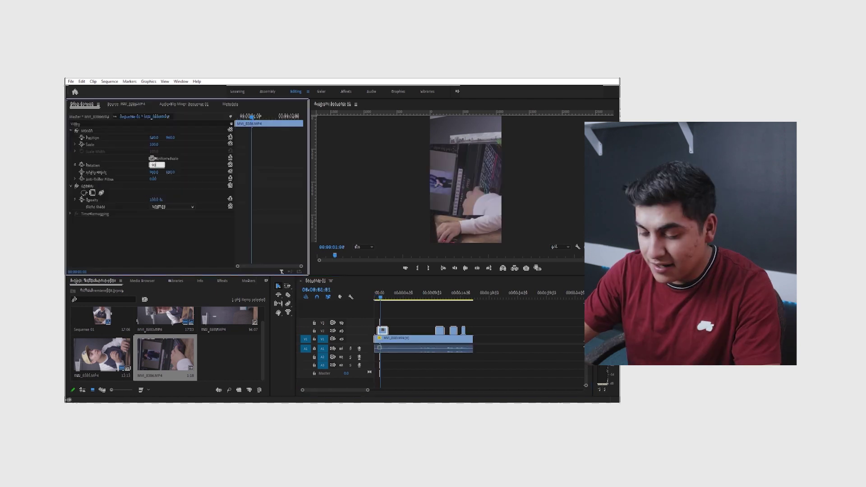
text(90)
key(Return)
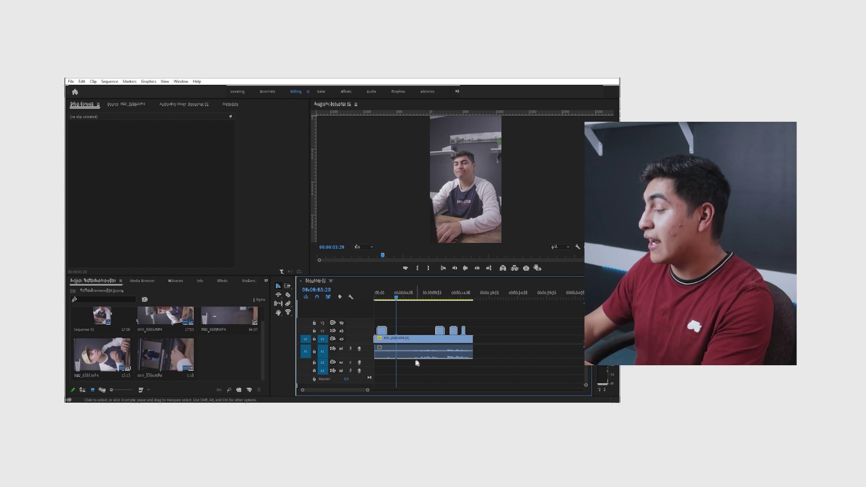
Step: Set the audio gain of the MVI_8383.MP4 clip to 40 dB and play the sequence from the start to check it
click(408, 356)
right_click(408, 357)
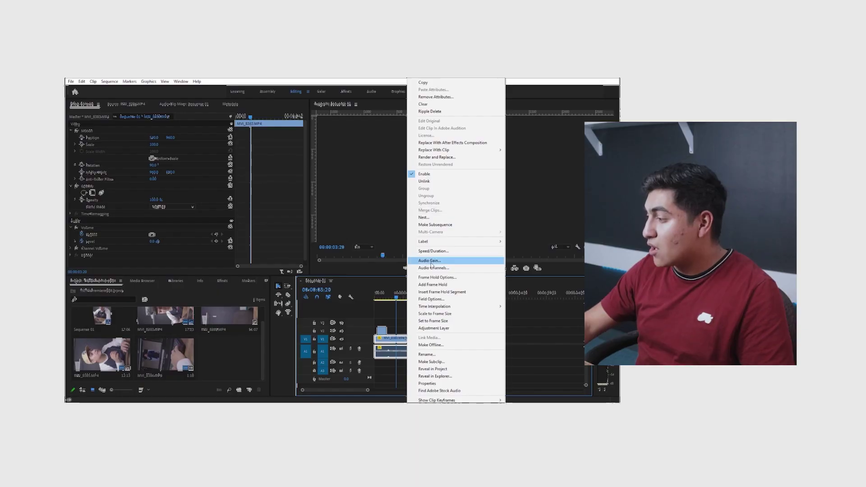
click(459, 261)
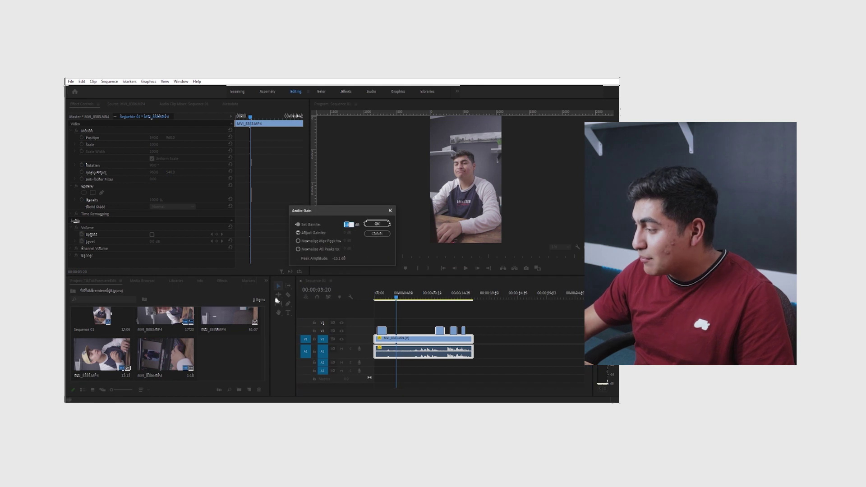
text(40)
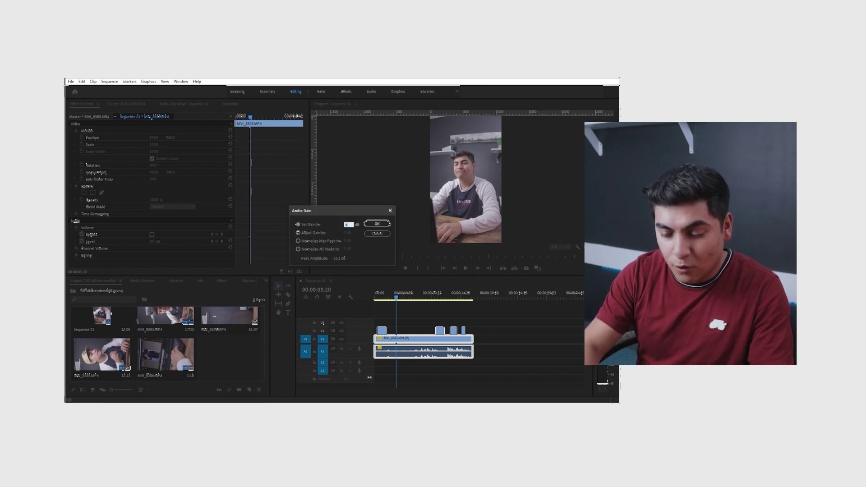
key(Return)
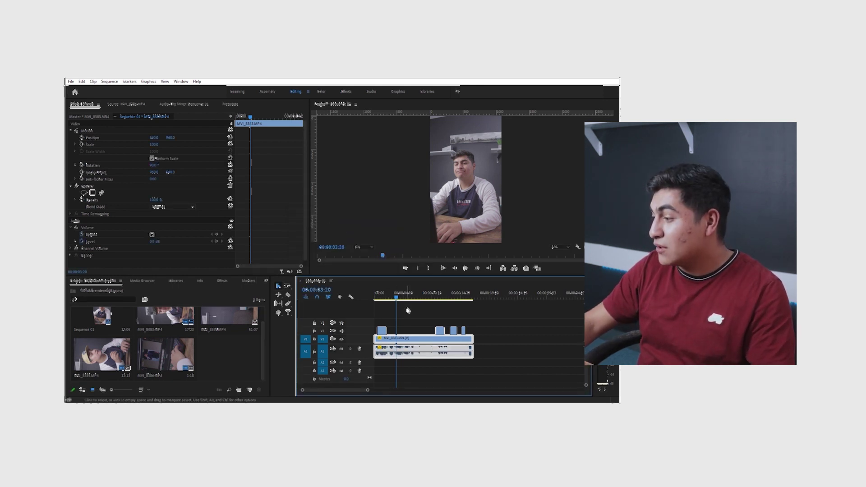
click(416, 321)
drag(386, 297, 374, 298)
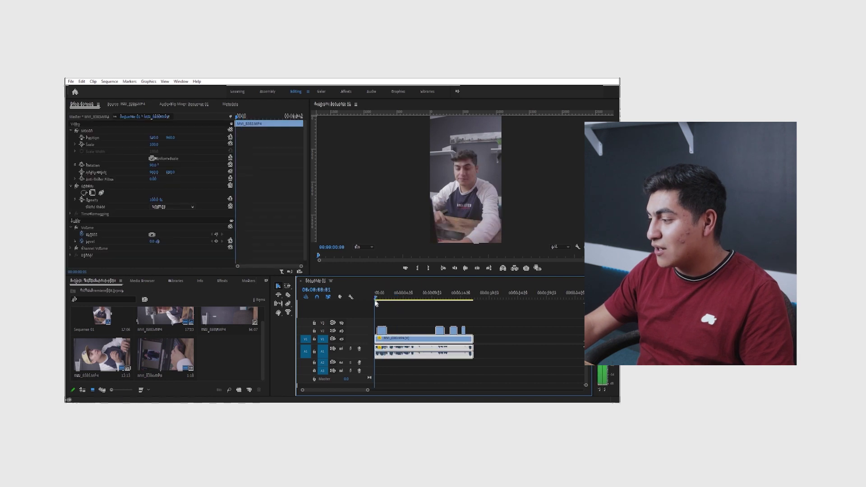
click(405, 312)
key(space)
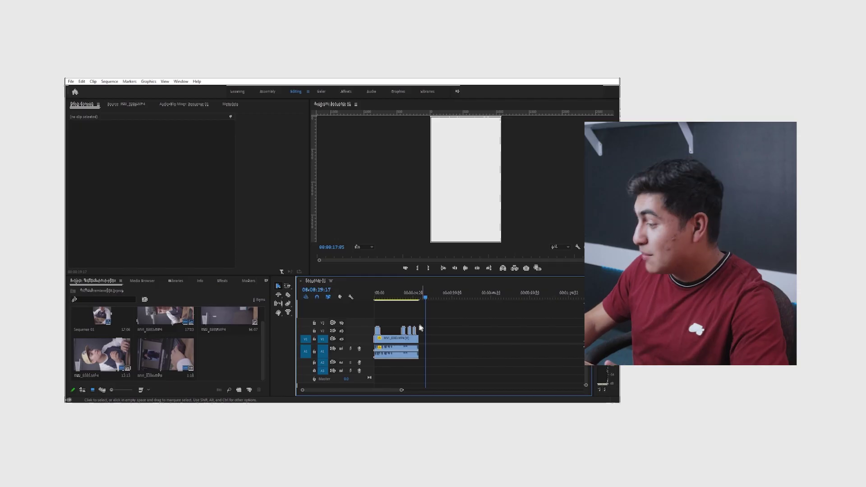
Step: Record a voice-over on audio track A2 past the end of the video clips and check the recorded clip
click(360, 364)
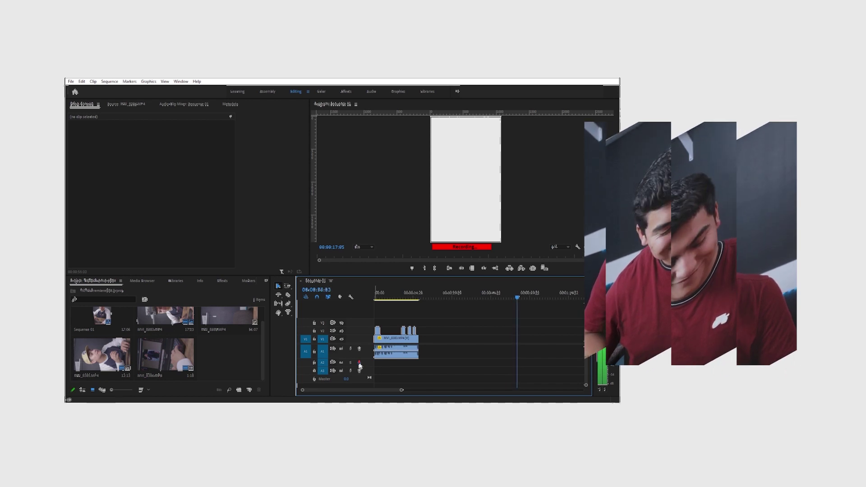
click(360, 364)
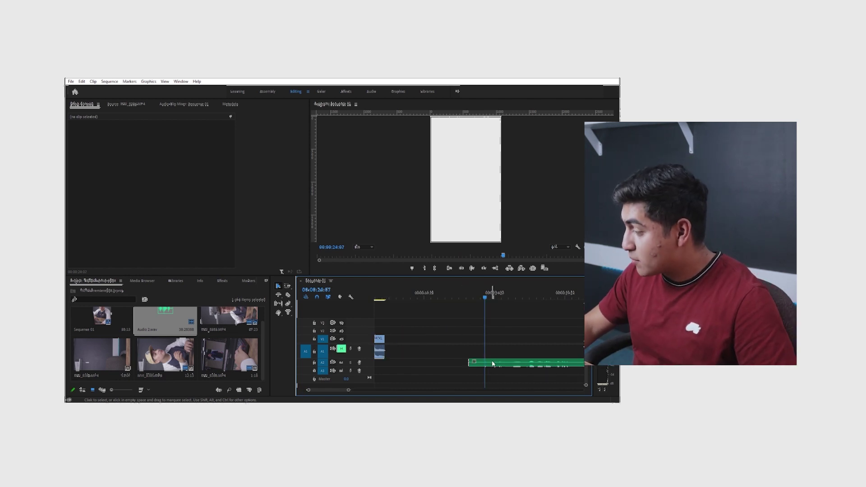
click(493, 364)
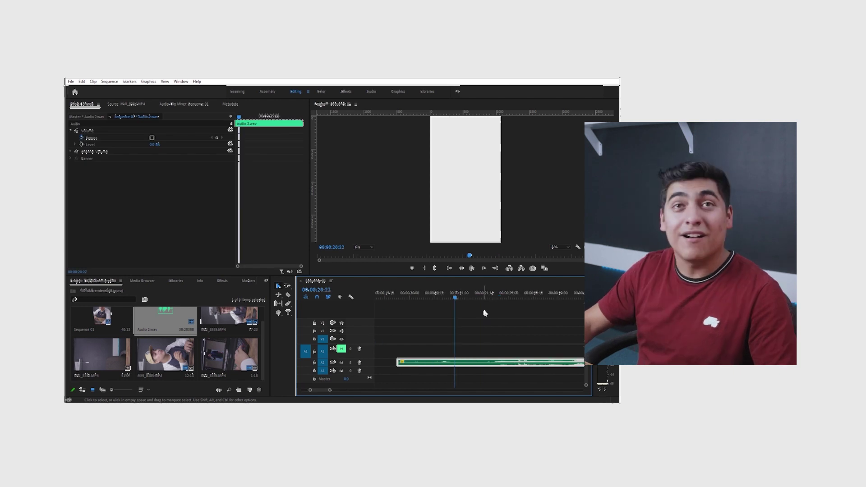
click(487, 314)
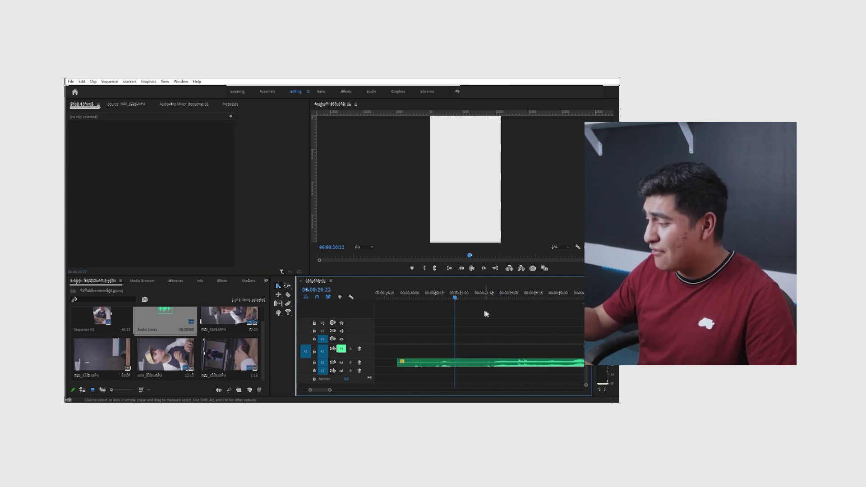
Step: Trim the unwanted start and end off the voice-over clip on A2, cutting its end at 00:00:37:21
drag(455, 297, 490, 299)
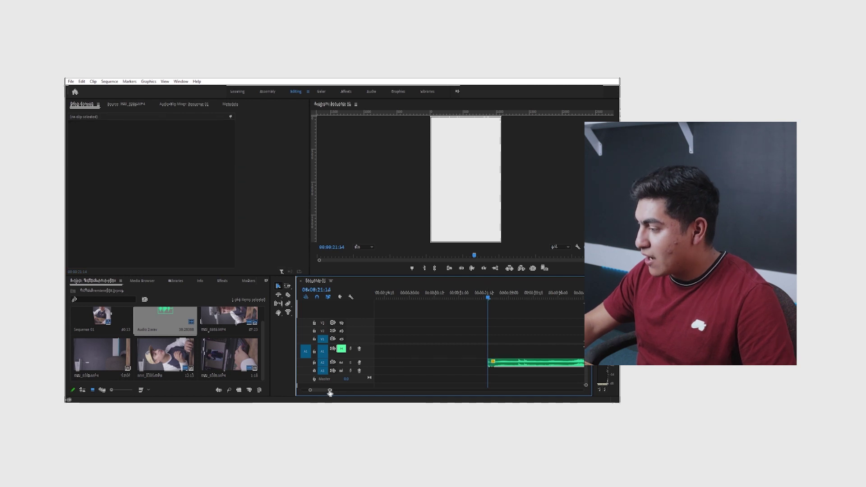
drag(330, 390, 358, 389)
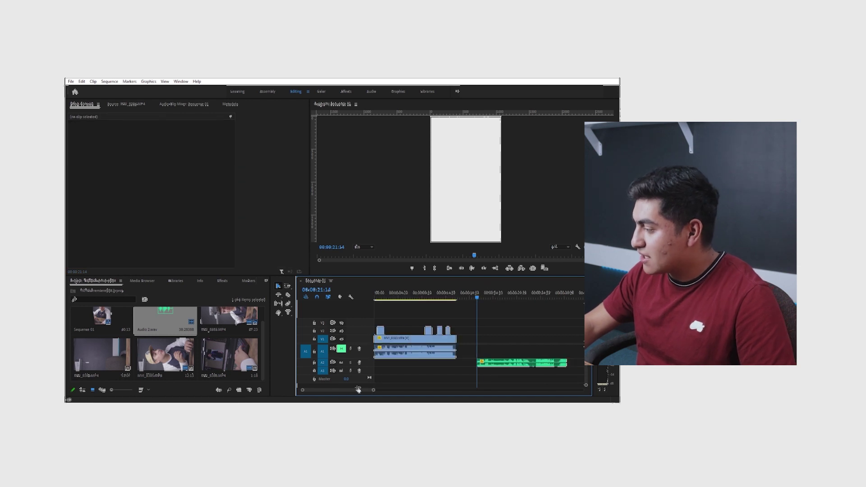
click(527, 297)
key(=)
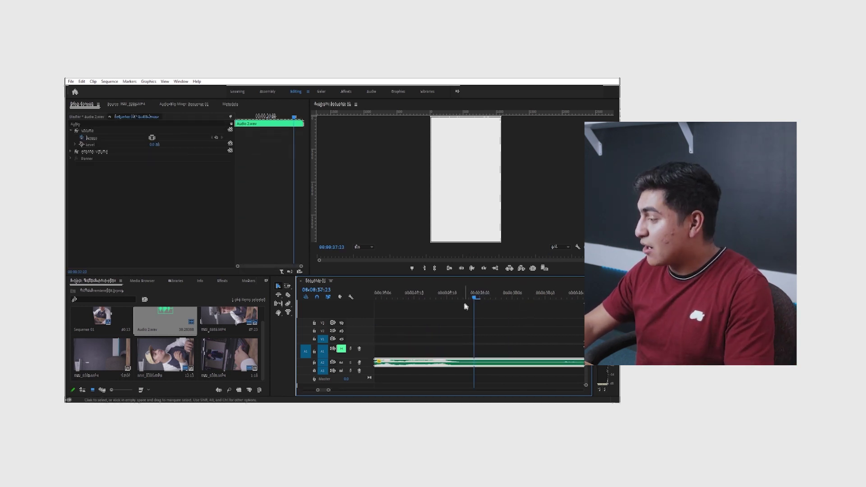
key(Right)
key(Left)
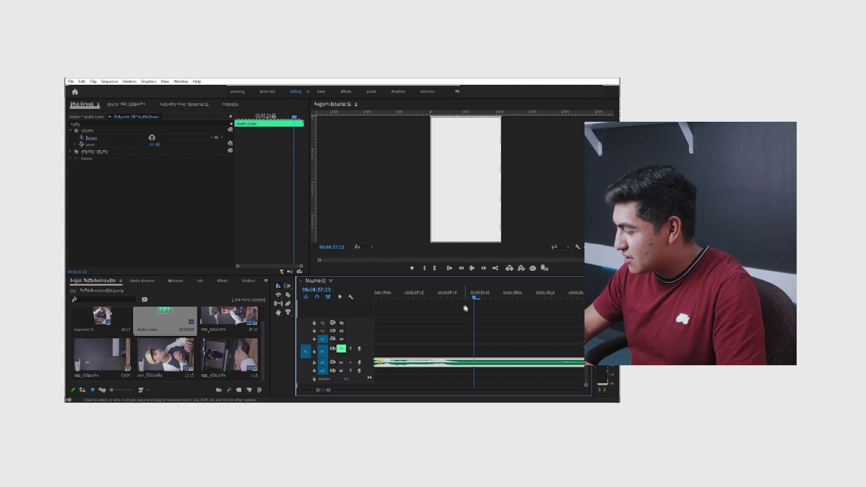
key(Left)
key(Left)
key(ctrl+k)
key(Delete)
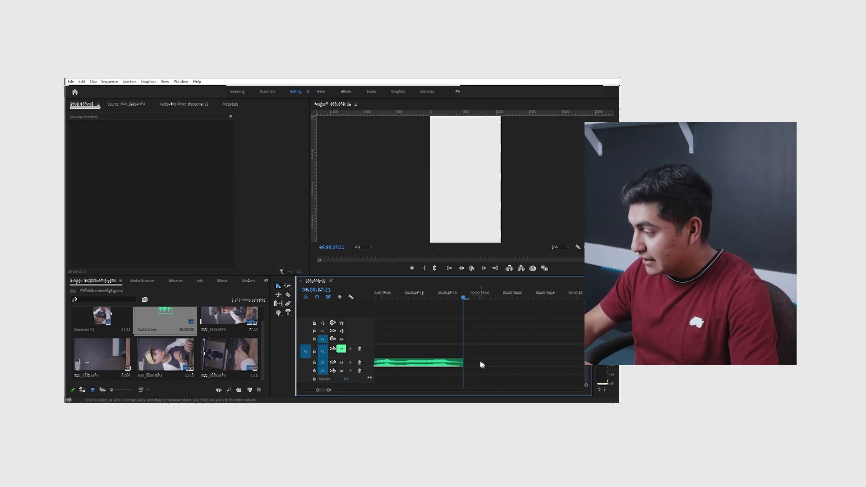
Step: Move the trimmed voice-over clip on A2 to the start of the sequence, lined up with the camera audio on A1
drag(328, 390, 389, 364)
click(393, 358)
key(equal)
key(equal)
drag(345, 392, 333, 392)
click(392, 380)
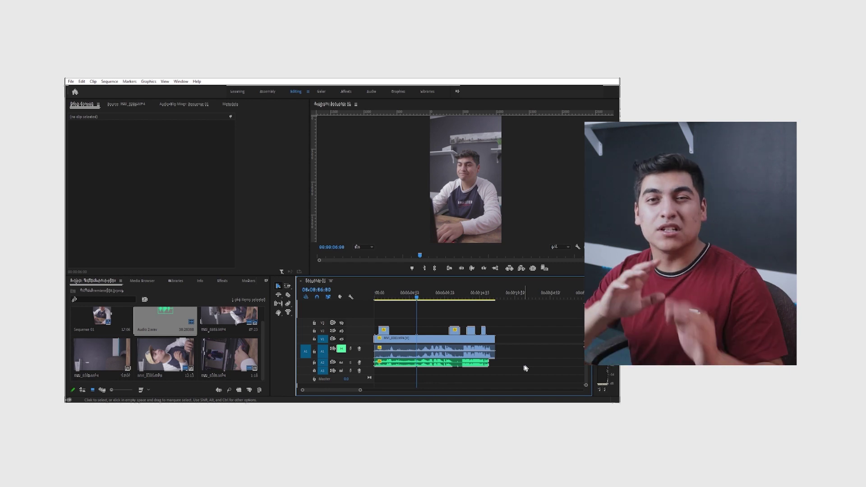
Step: Cut off the short piece of the MVI_8383.MP4 clip before the voice-over starts and close the gap it leaves
click(504, 296)
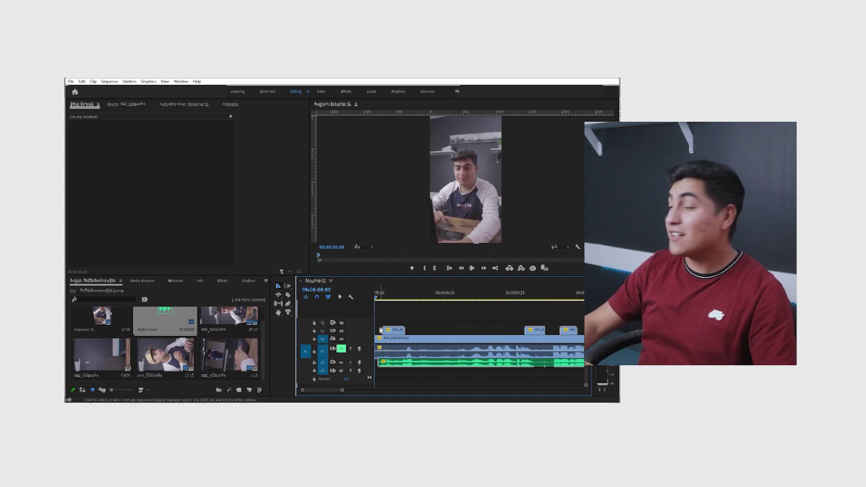
key(c)
click(378, 339)
key(v)
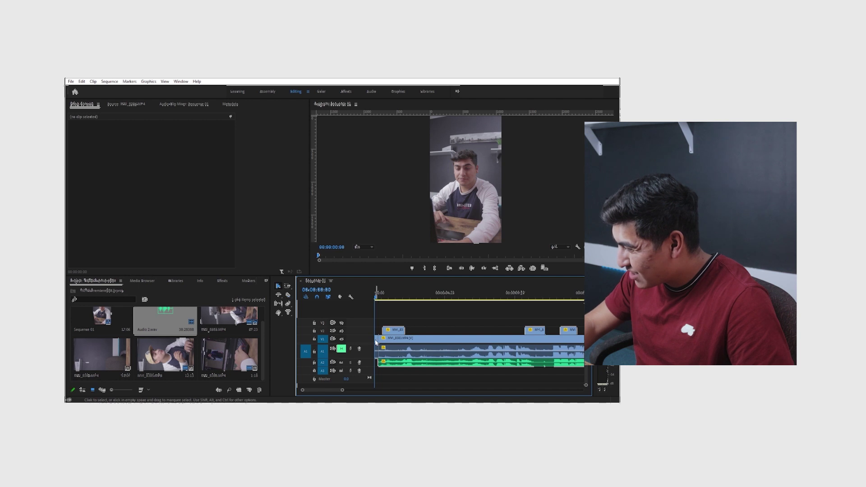
click(377, 340)
key(Delete)
right_click(376, 340)
click(391, 344)
key(minus)
key(minus)
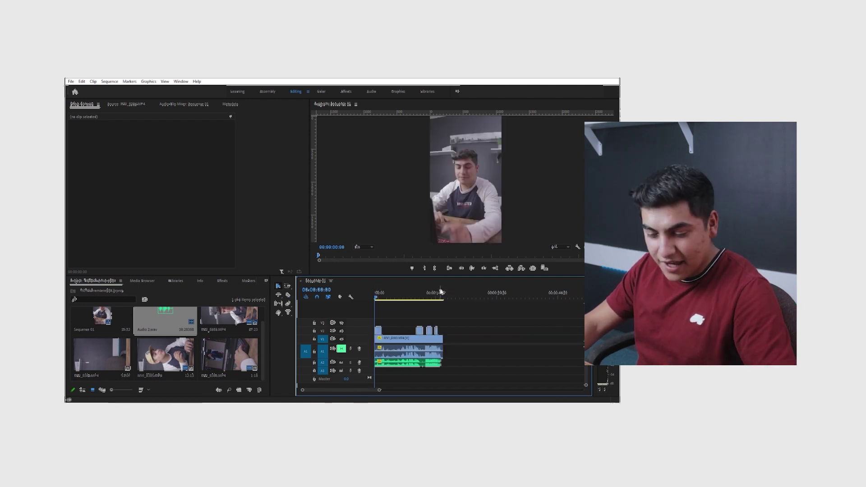
Step: Cut the end of the MVI_8383.MP4 clip level with the end of the voice-over and delete the excess
click(441, 293)
key(equal)
key(equal)
key(equal)
key(c)
click(480, 338)
key(v)
key(c)
click(495, 342)
key(v)
click(498, 341)
key(Delete)
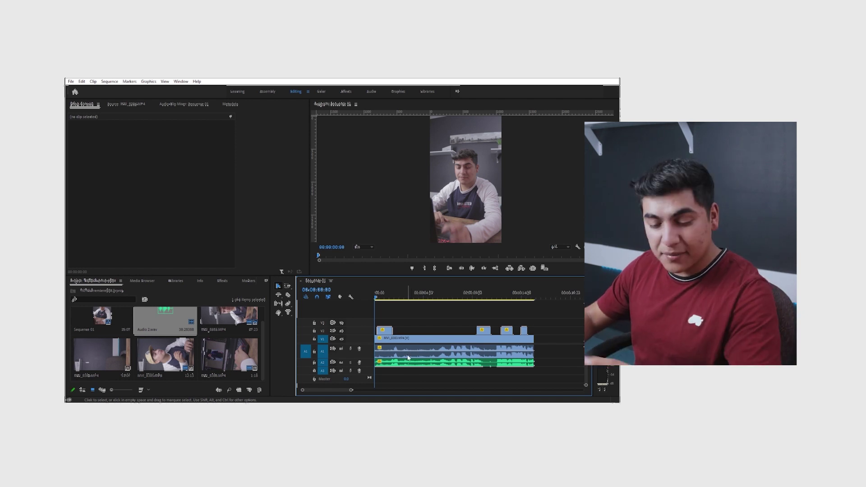
Step: Create an adjustment layer and place it on V3 over the full length of the video clips
click(250, 390)
click(266, 330)
drag(102, 357, 534, 322)
click(417, 322)
click(401, 297)
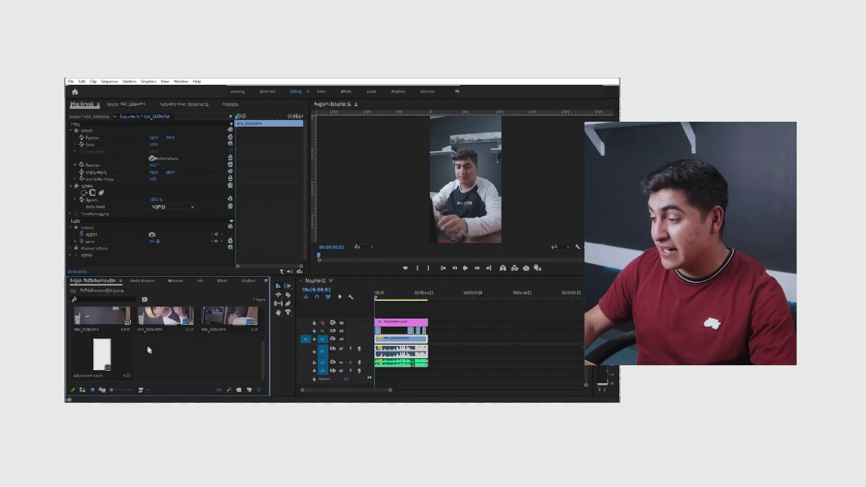
Step: Import the keyboard typing sound effect and place a marked section of it on A3 beneath the first laptop shot
double_click(149, 351)
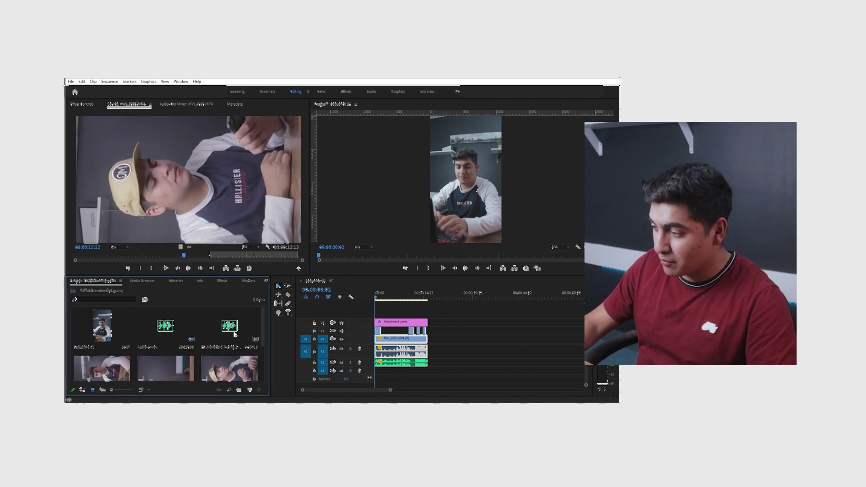
double_click(229, 325)
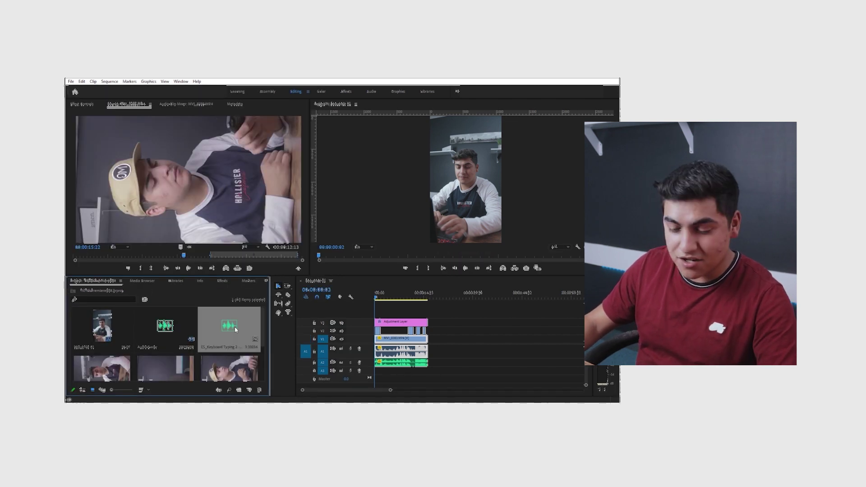
drag(96, 255, 125, 254)
key(space)
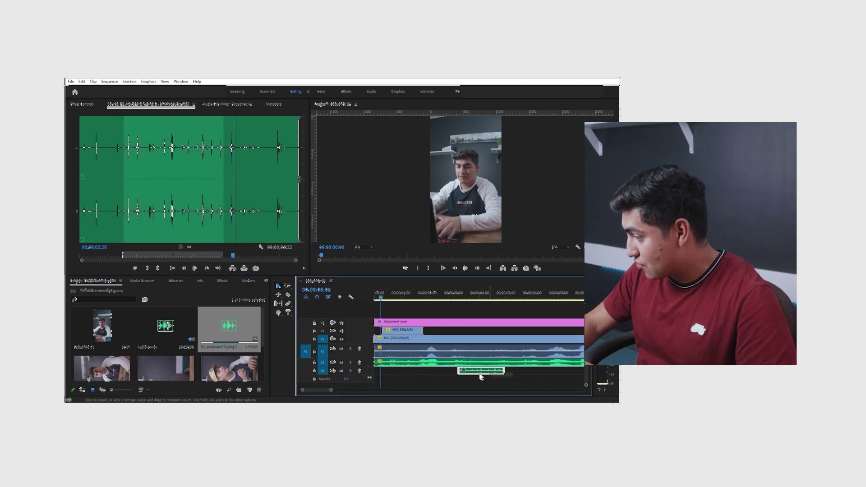
drag(481, 377, 391, 373)
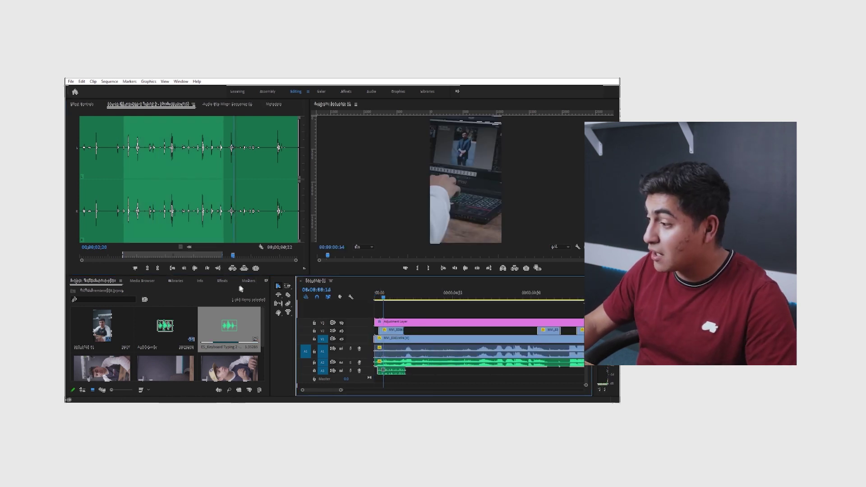
Step: Add Constant Gain crossfades to both ends of the typing sound on A3 and play the sequence start to check it
click(222, 281)
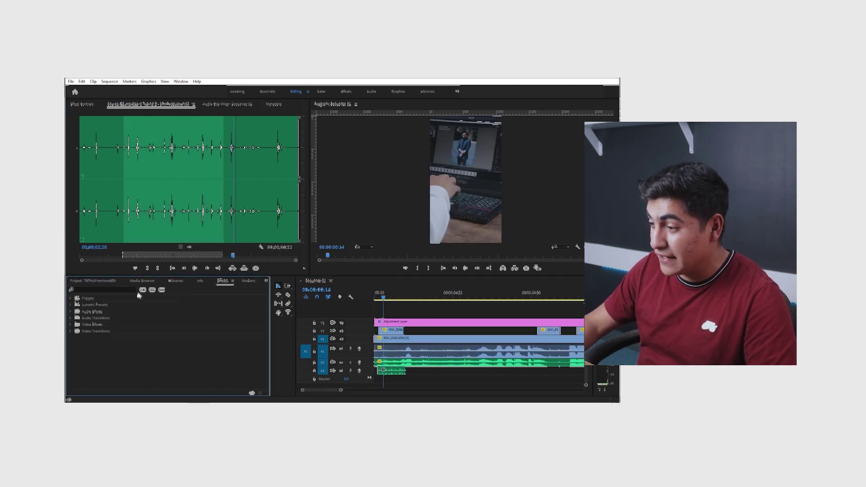
click(130, 289)
text(consta)
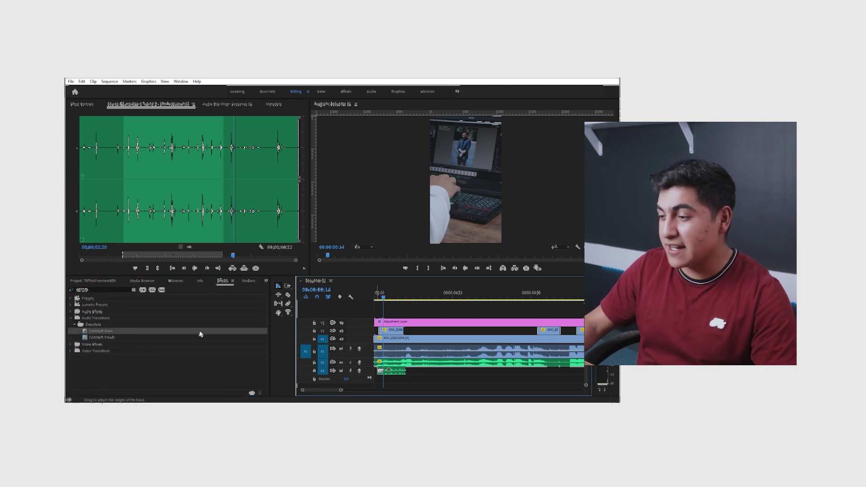
click(86, 332)
drag(86, 332, 402, 371)
drag(390, 371, 400, 372)
click(378, 297)
key(space)
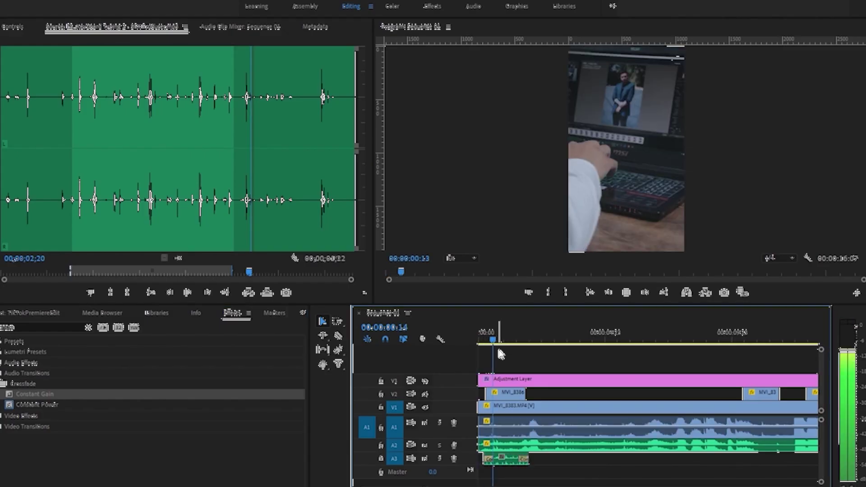
key(space)
Step: Copy the A1 camera audio and A2 voice-over past the end of the video clips and delete the originals
drag(341, 390, 359, 391)
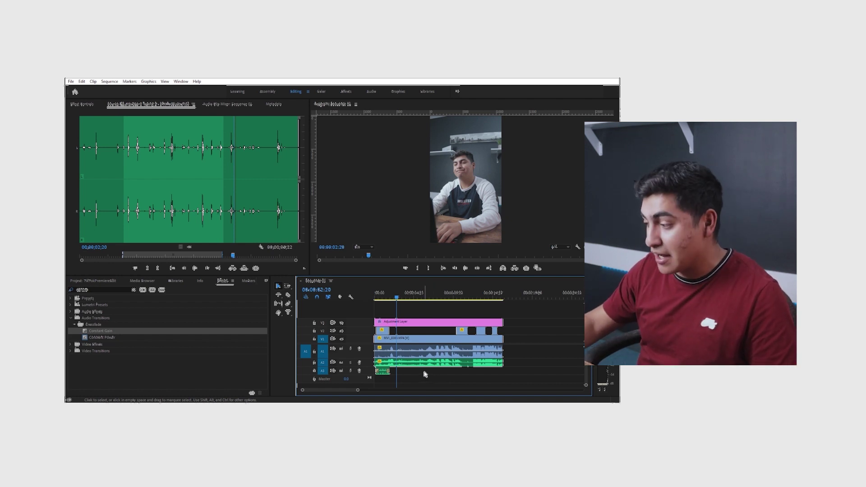
drag(424, 378, 559, 351)
click(490, 374)
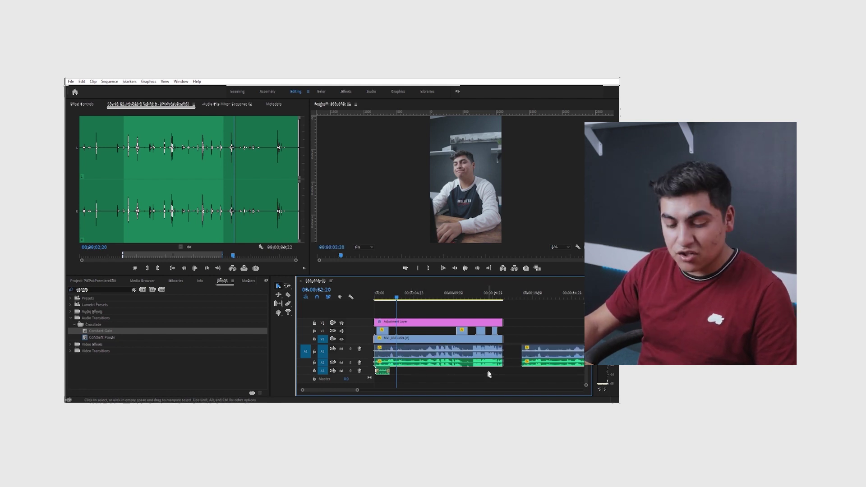
mouse_move(475, 373)
mouse_down()
mouse_move(471, 354)
mouse_move(468, 378)
mouse_up()
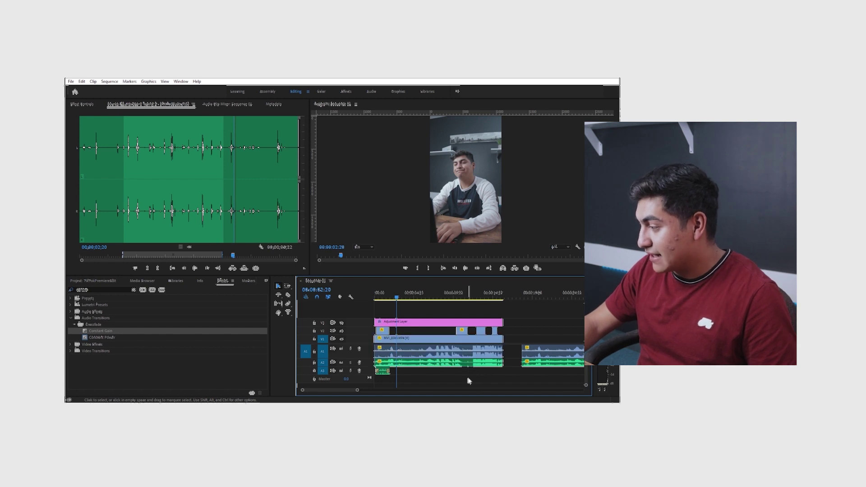
key(Delete)
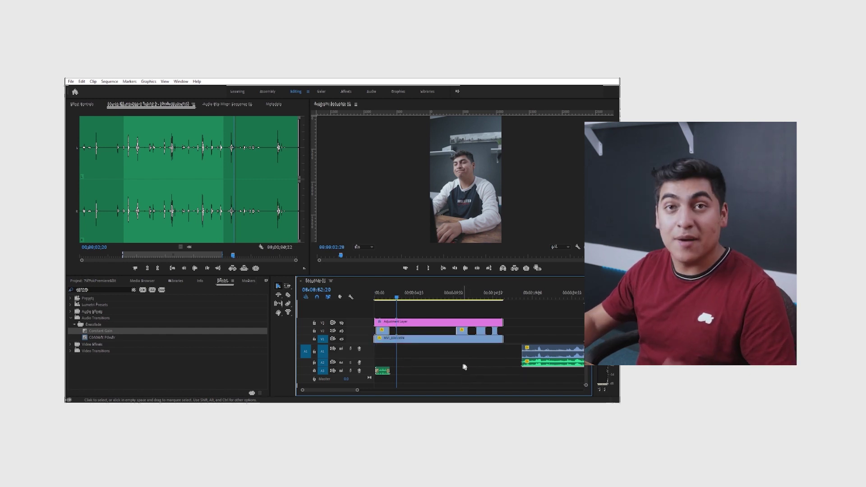